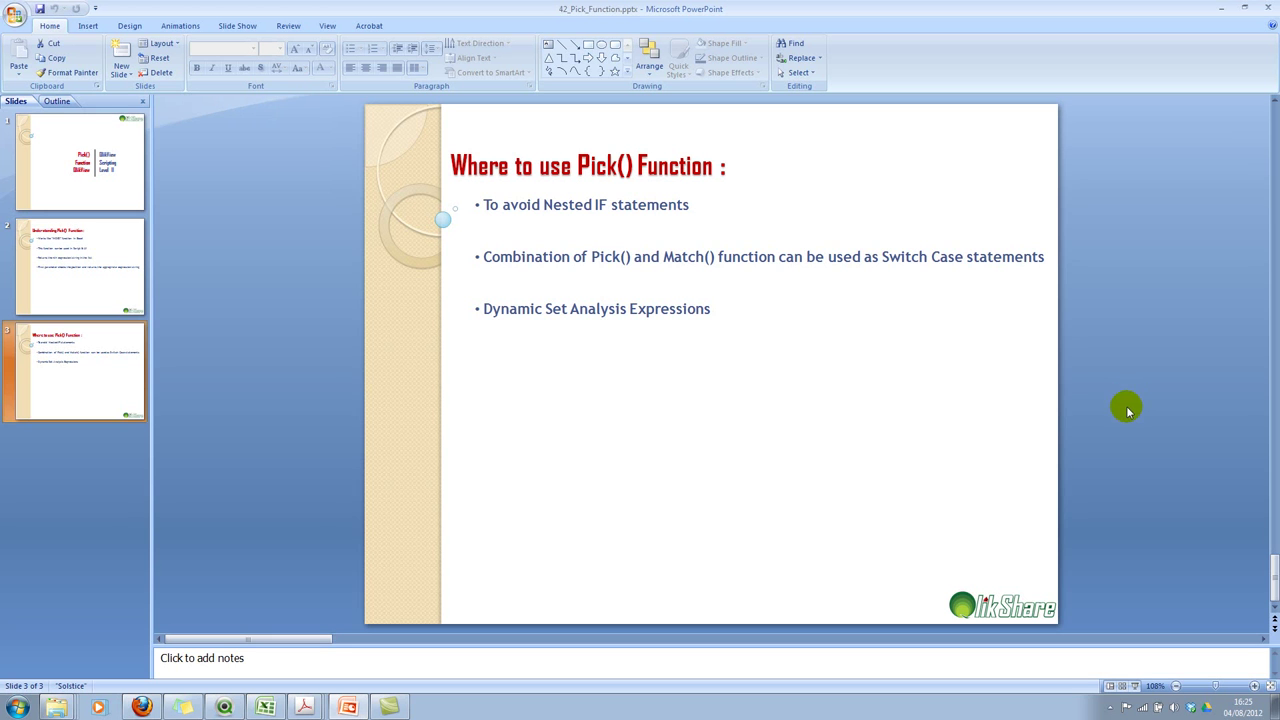
# Step: Start a new text object on the Main sheet of the QlikView document
pyautogui.click(224, 706)
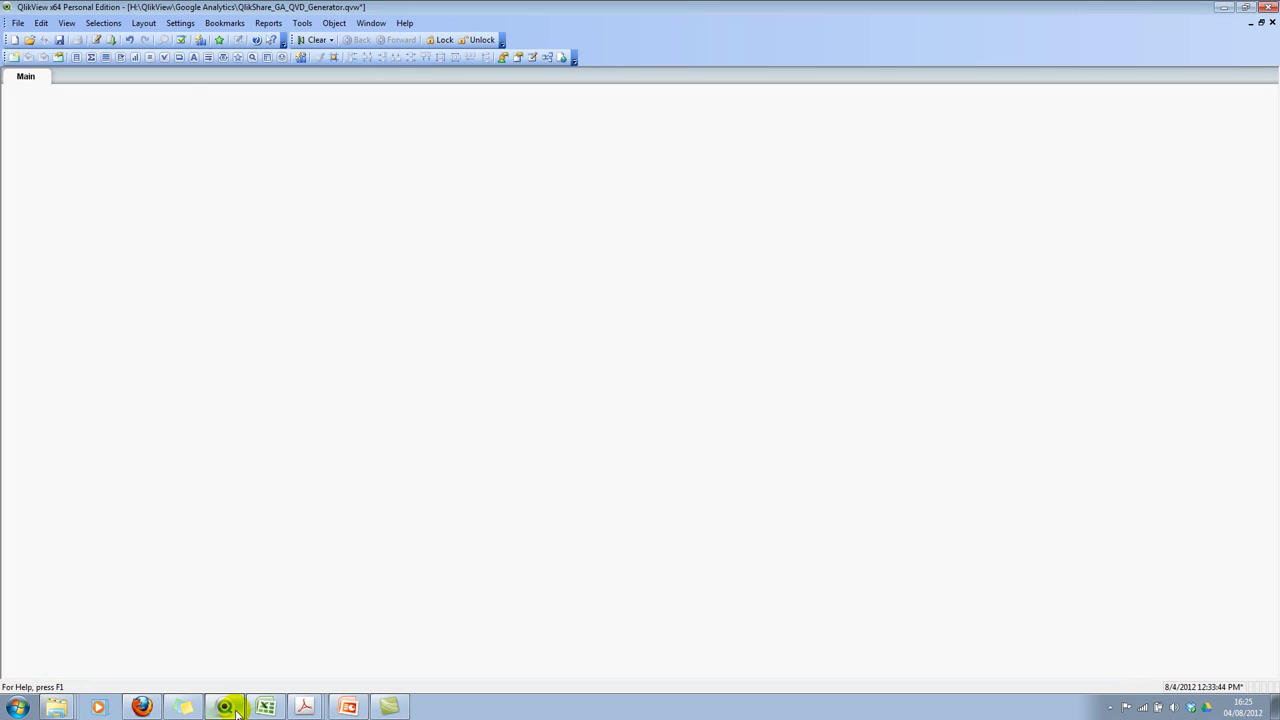
pyautogui.rightClick(197, 174)
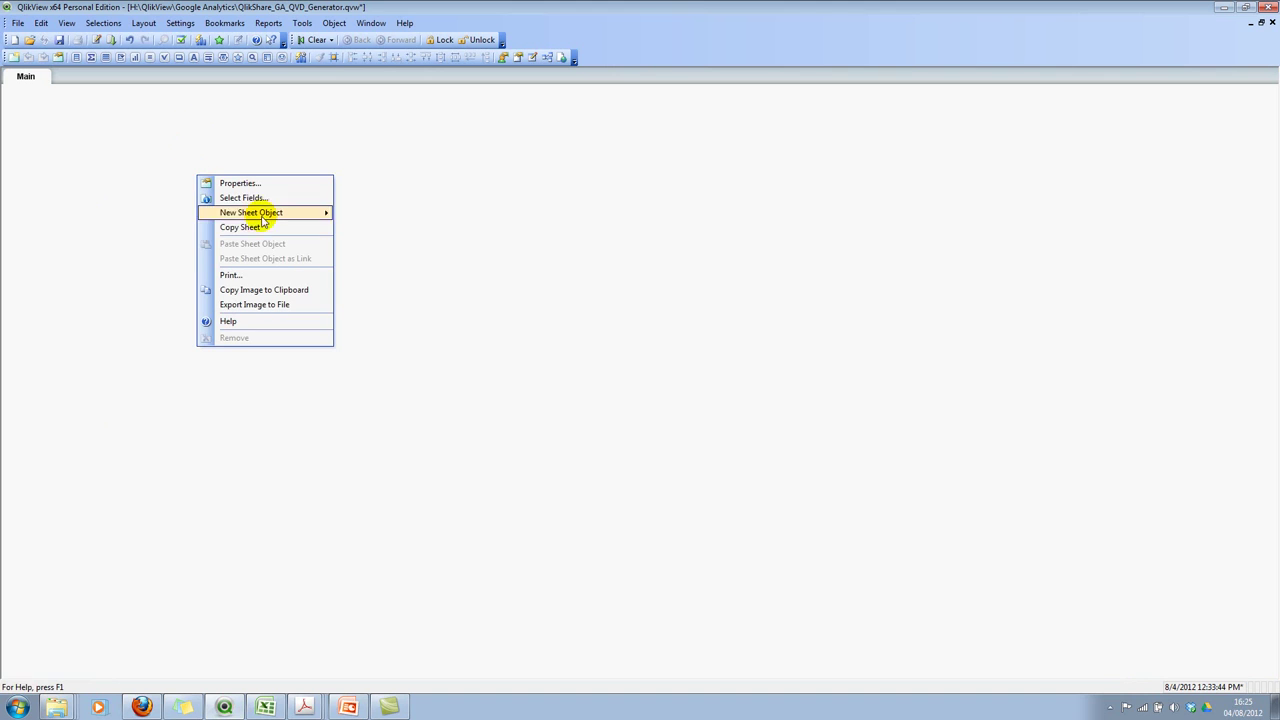
pyautogui.moveTo(251, 212)
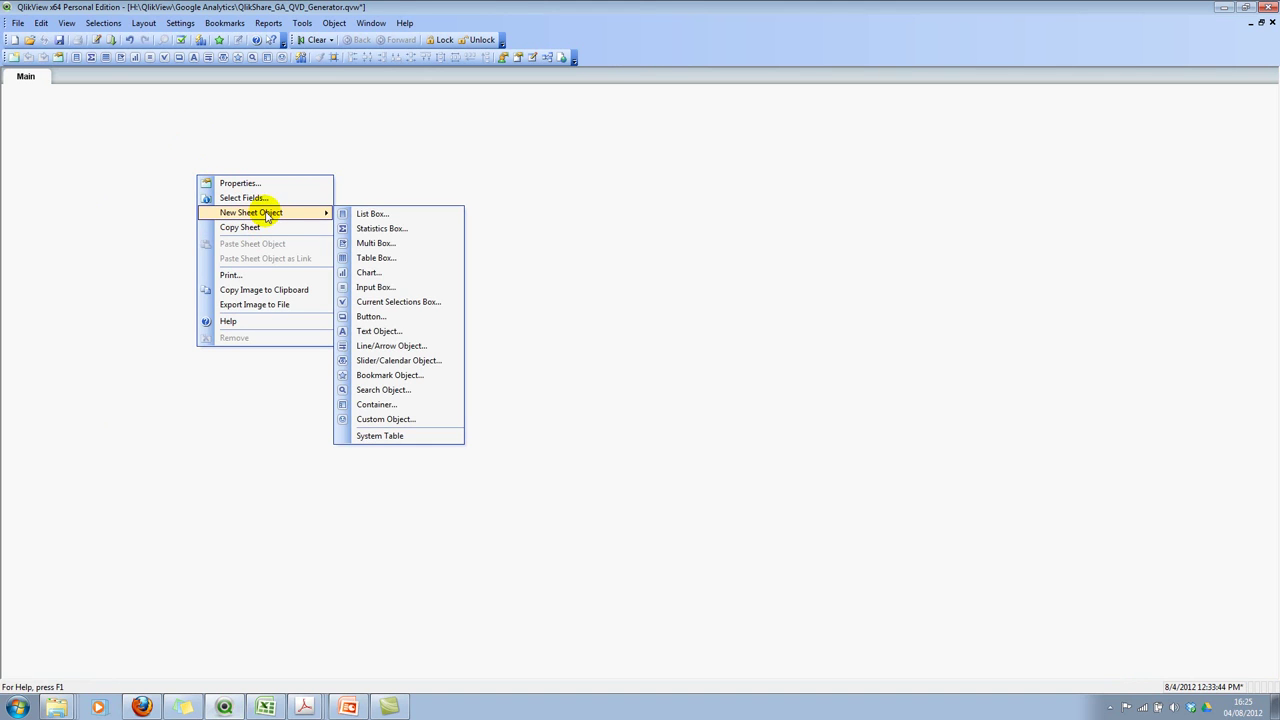
pyautogui.click(412, 331)
pyautogui.moveTo(511, 184); pyautogui.dragTo(356, 133)
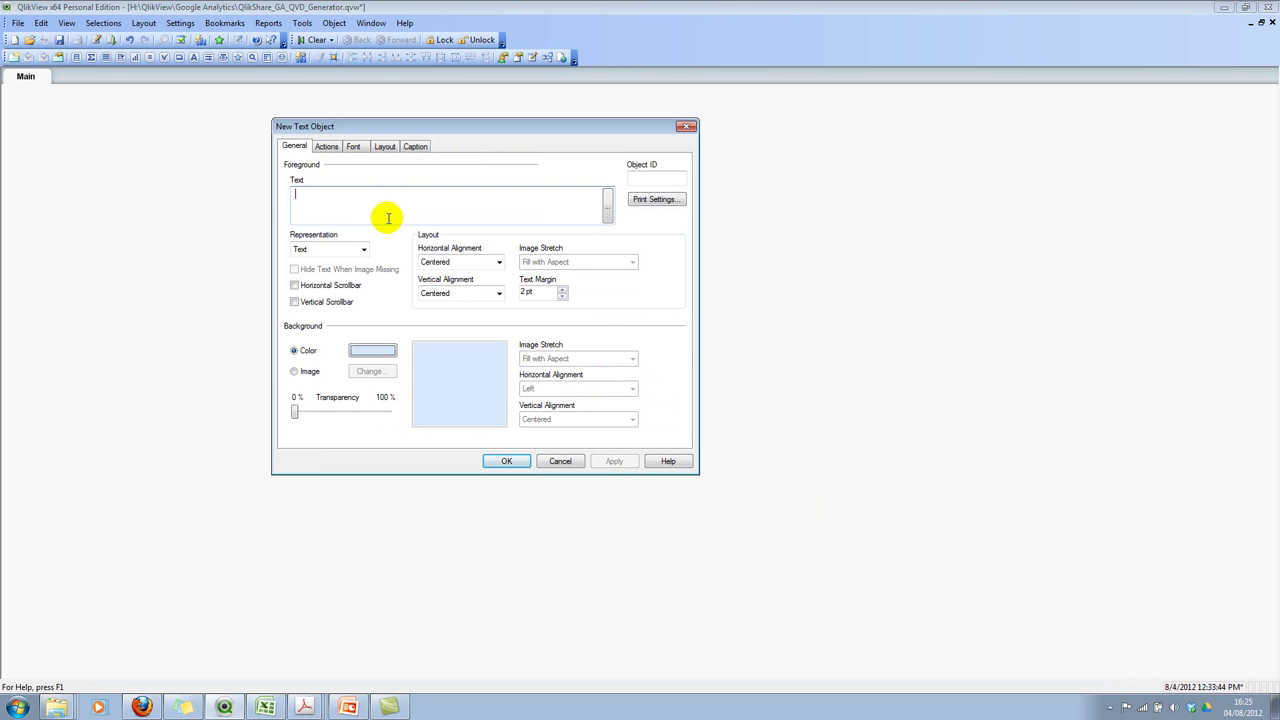
# Step: Enter the expression =Pick(2, SUM(1+1), SUM(2+2)) and apply it so the object shows 4
pyautogui.write('=Pick')
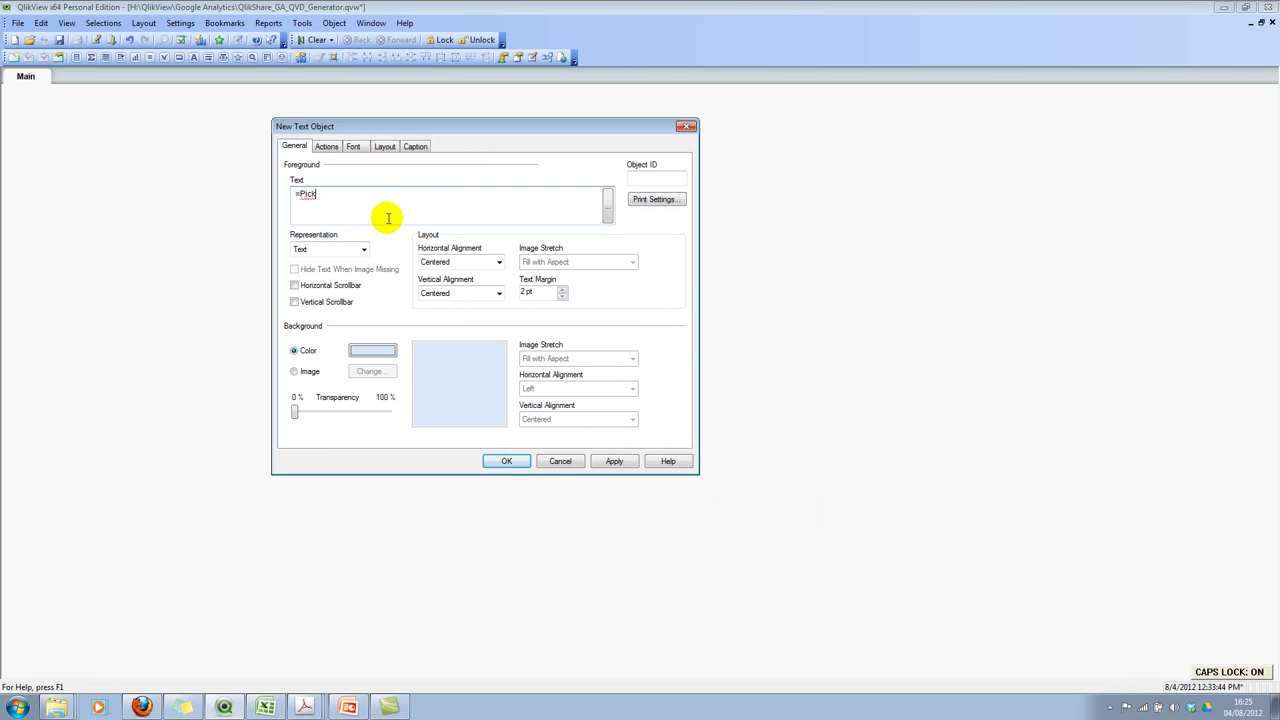
pyautogui.write('(')
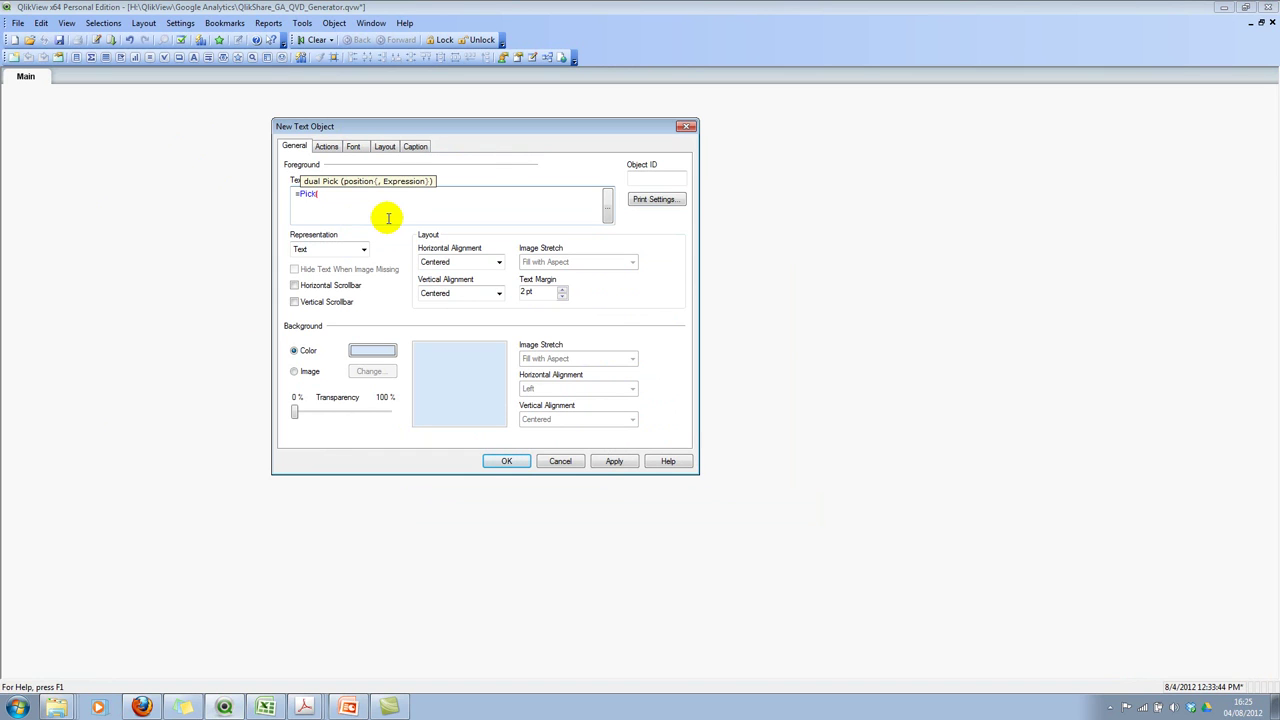
pyautogui.write('2,')
pyautogui.press('capslock')
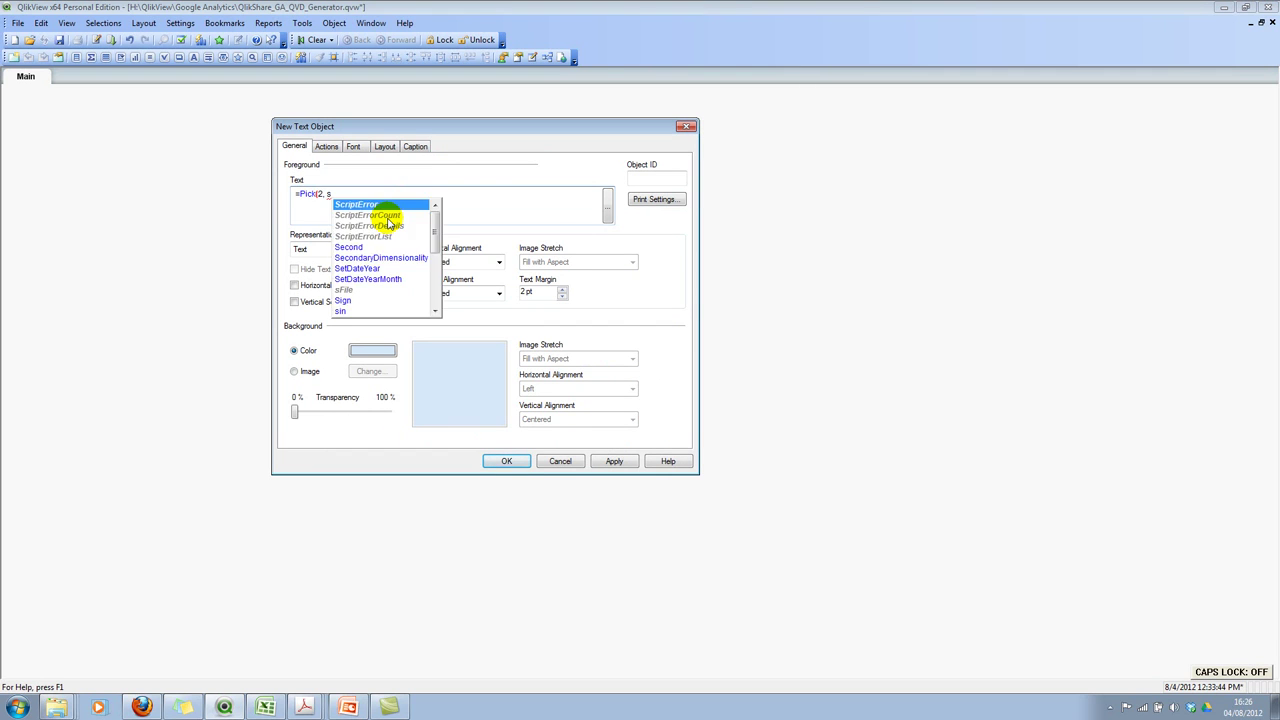
pyautogui.write('SUM')
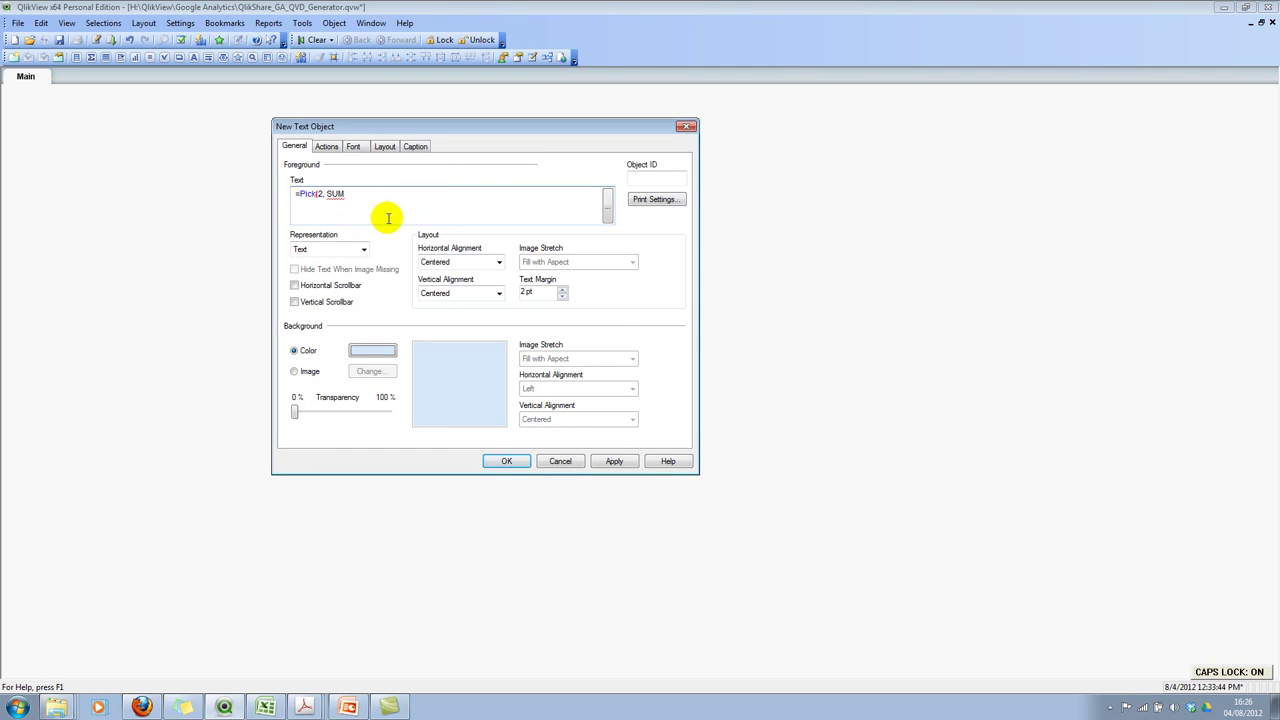
pyautogui.write('(1+1')
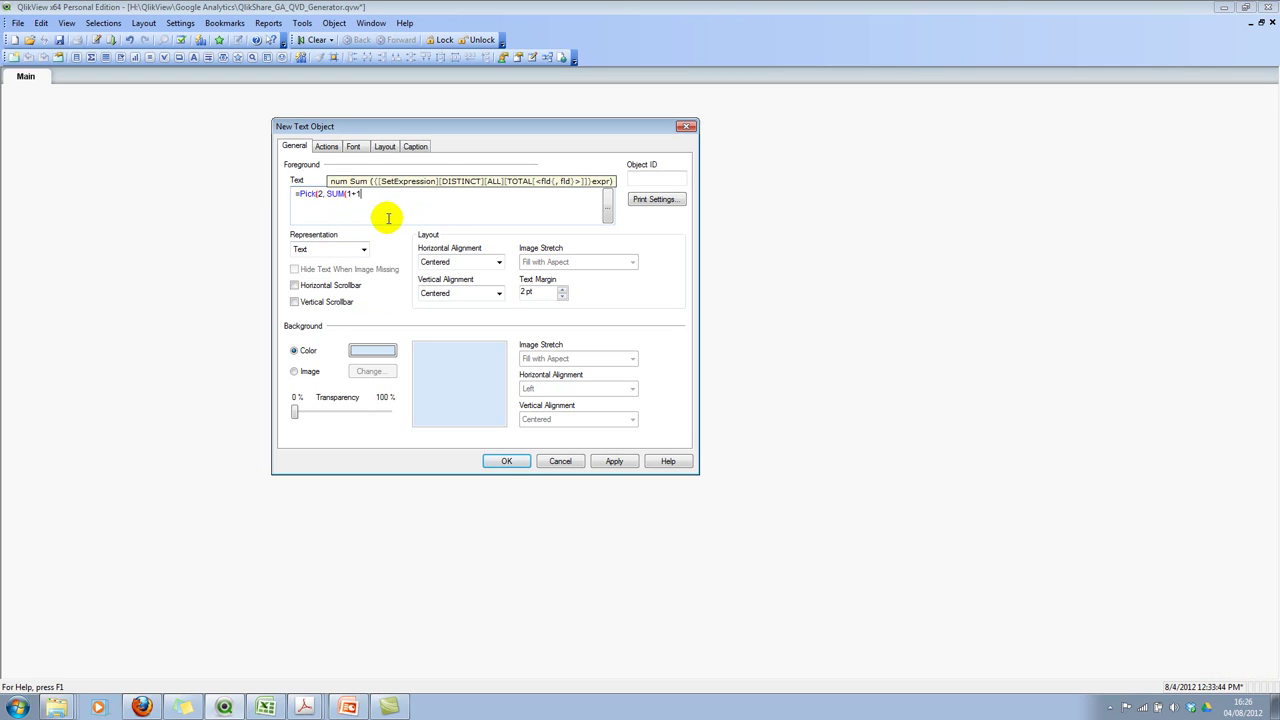
pyautogui.write('), SU')
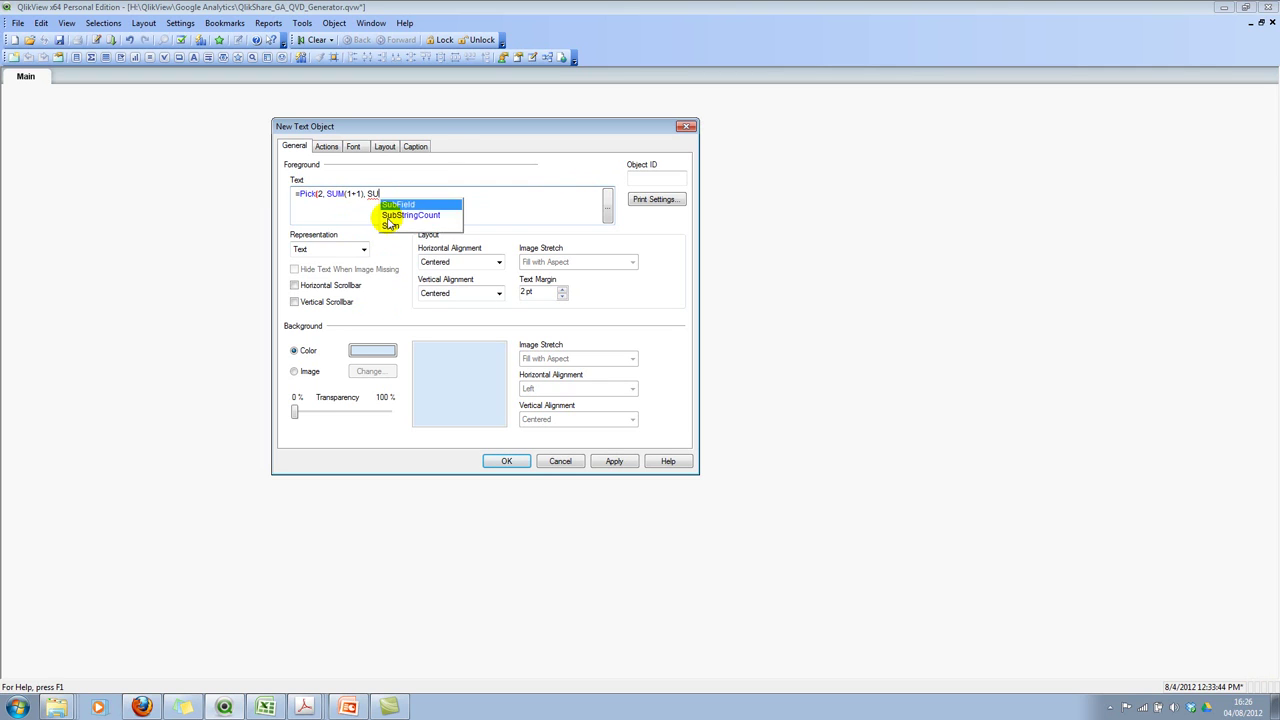
pyautogui.write('M(2')
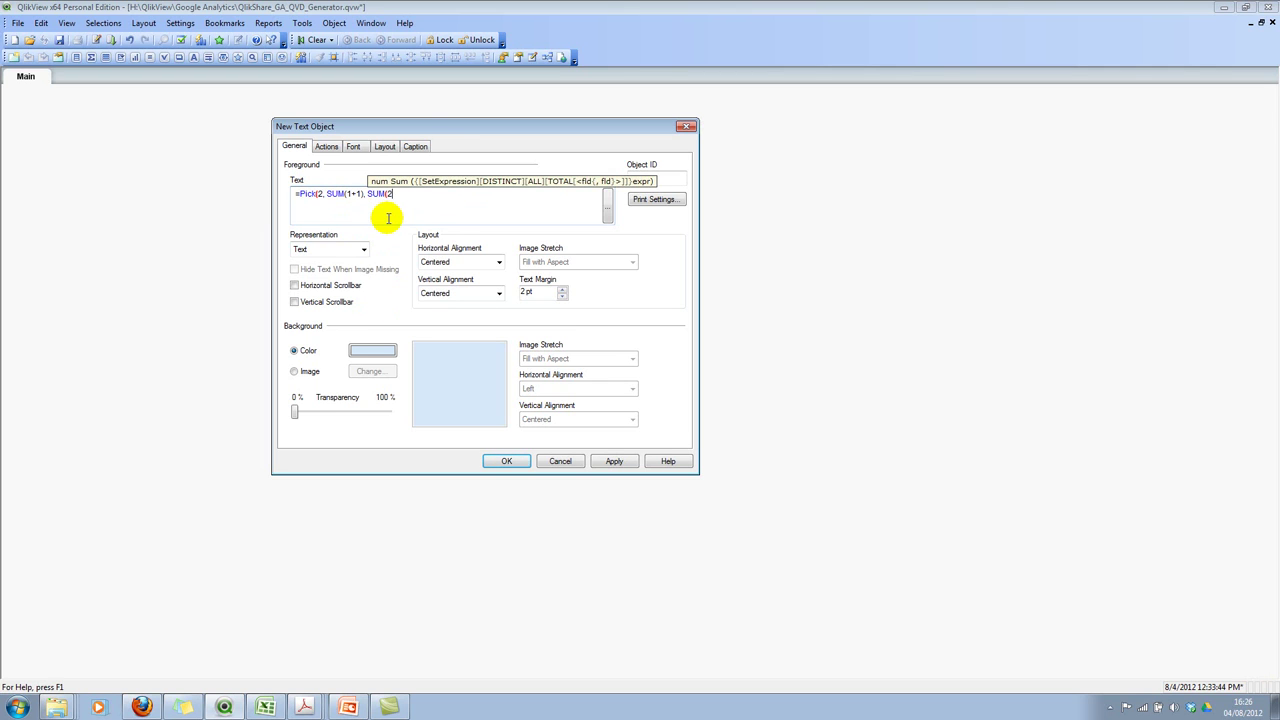
pyautogui.write('+2))')
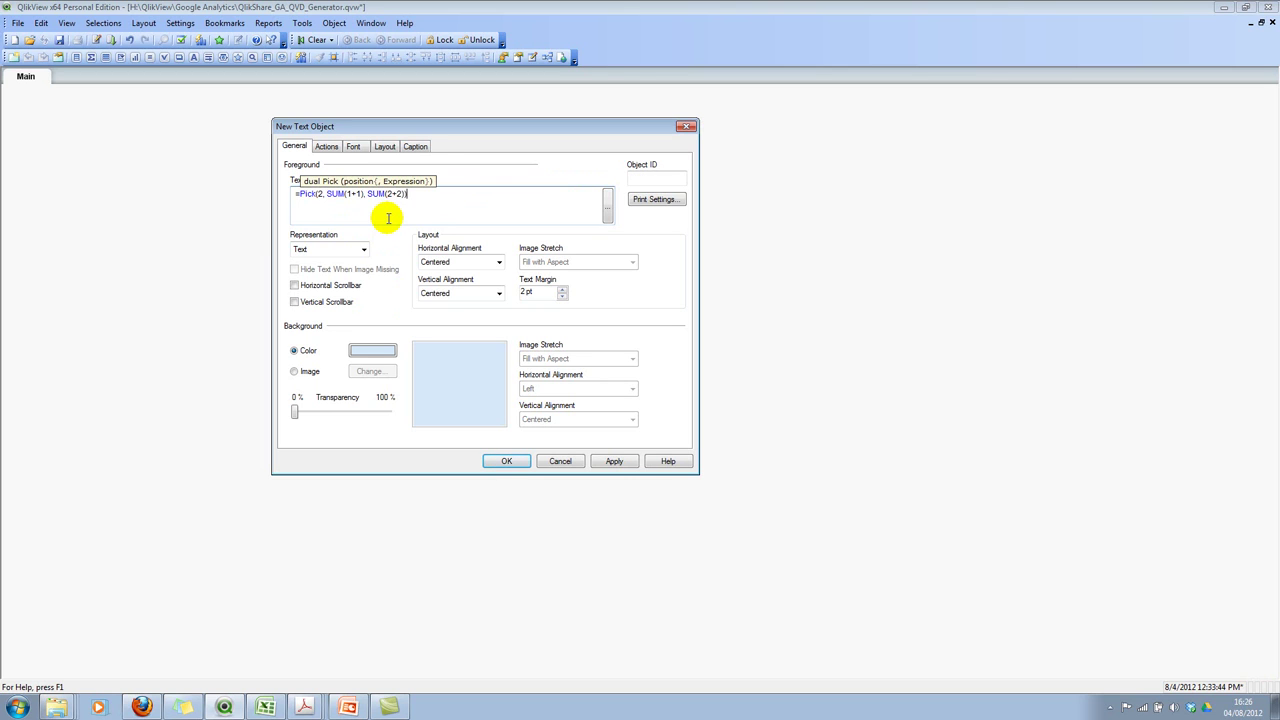
pyautogui.click(614, 461)
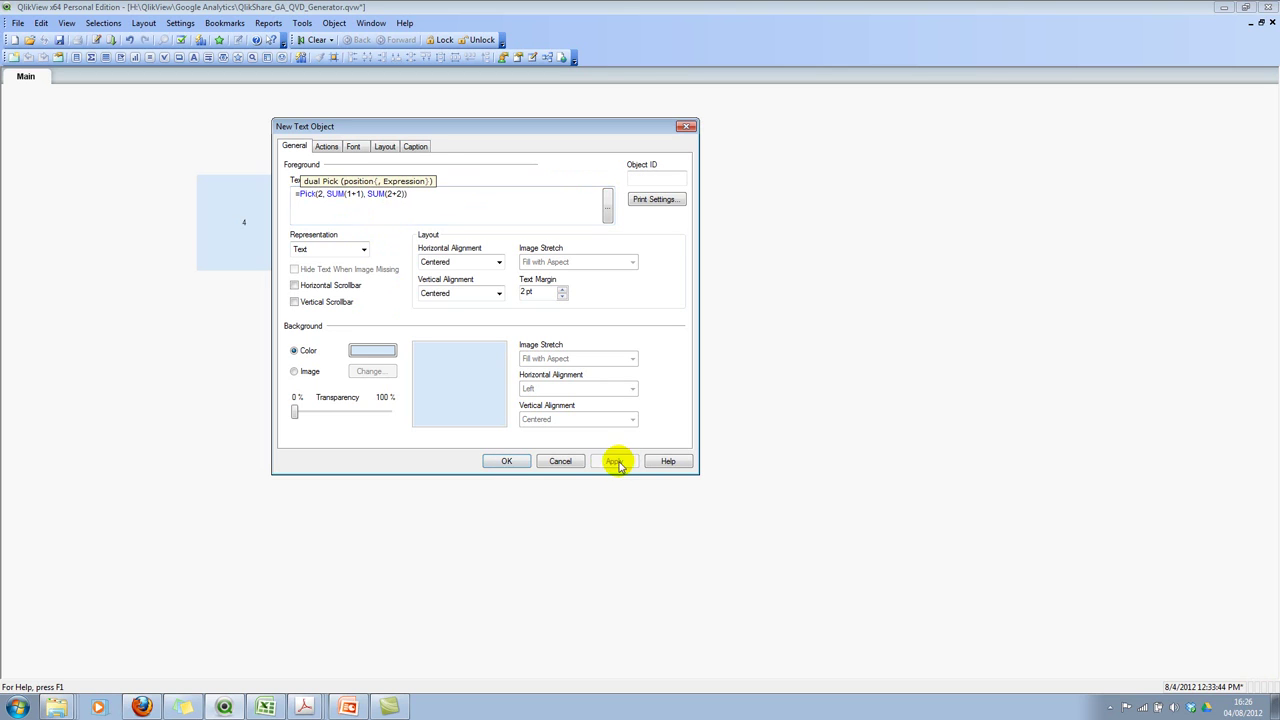
pyautogui.click(506, 461)
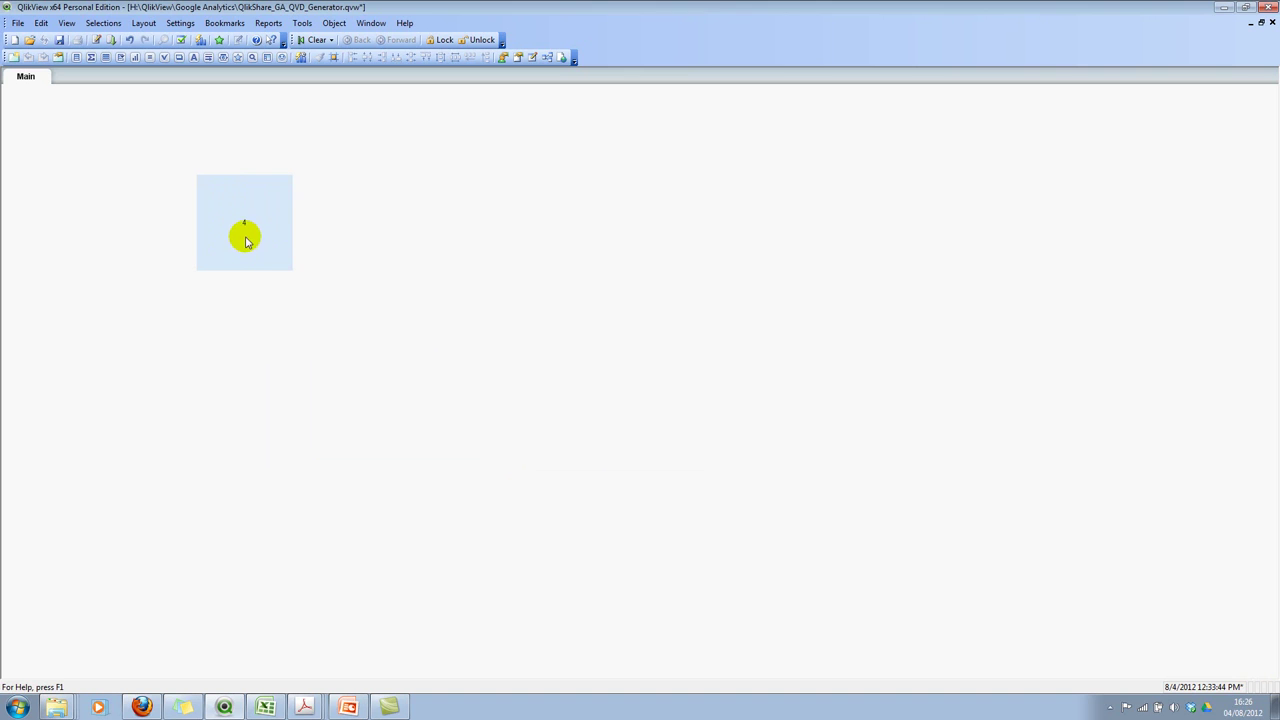
# Step: In the text object's properties, replace the two SUM arguments with 'Country','Region','XYZ'
pyautogui.rightClick(245, 225)
pyautogui.click(262, 232)
pyautogui.moveTo(466, 177); pyautogui.dragTo(448, 165)
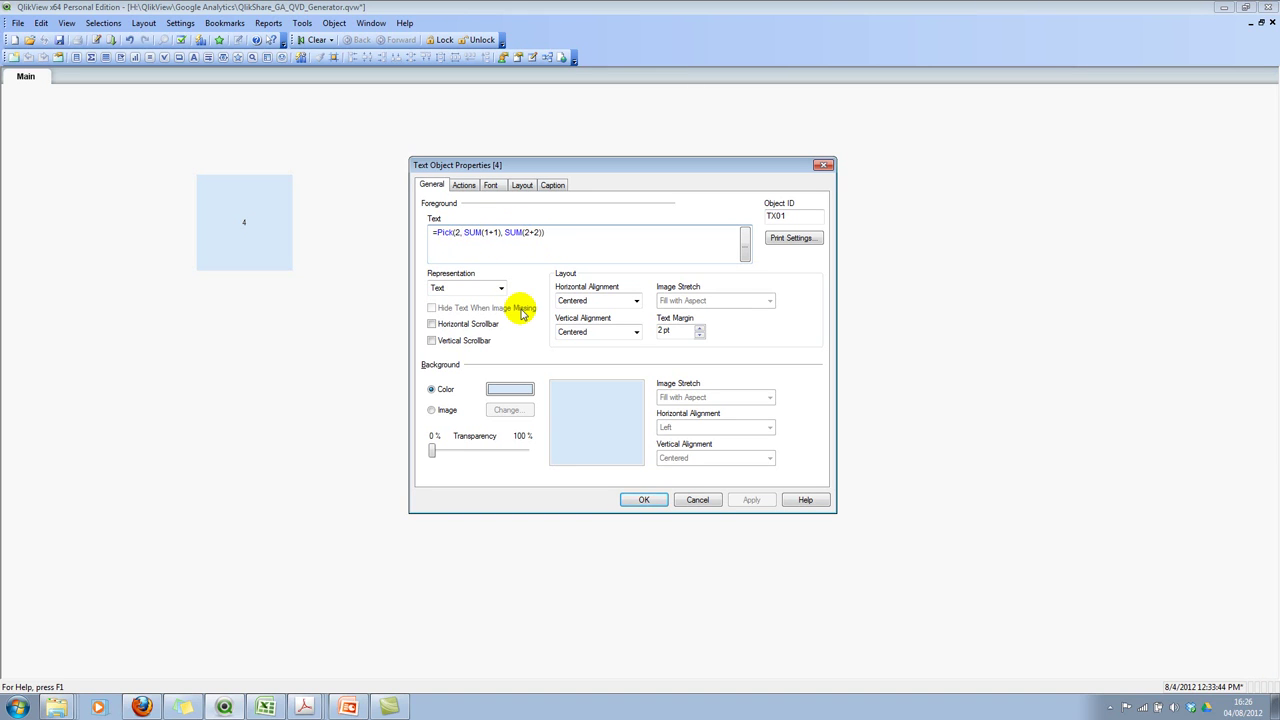
pyautogui.hotkey('shift', 'End')
pyautogui.hotkey('shift', 'Left')
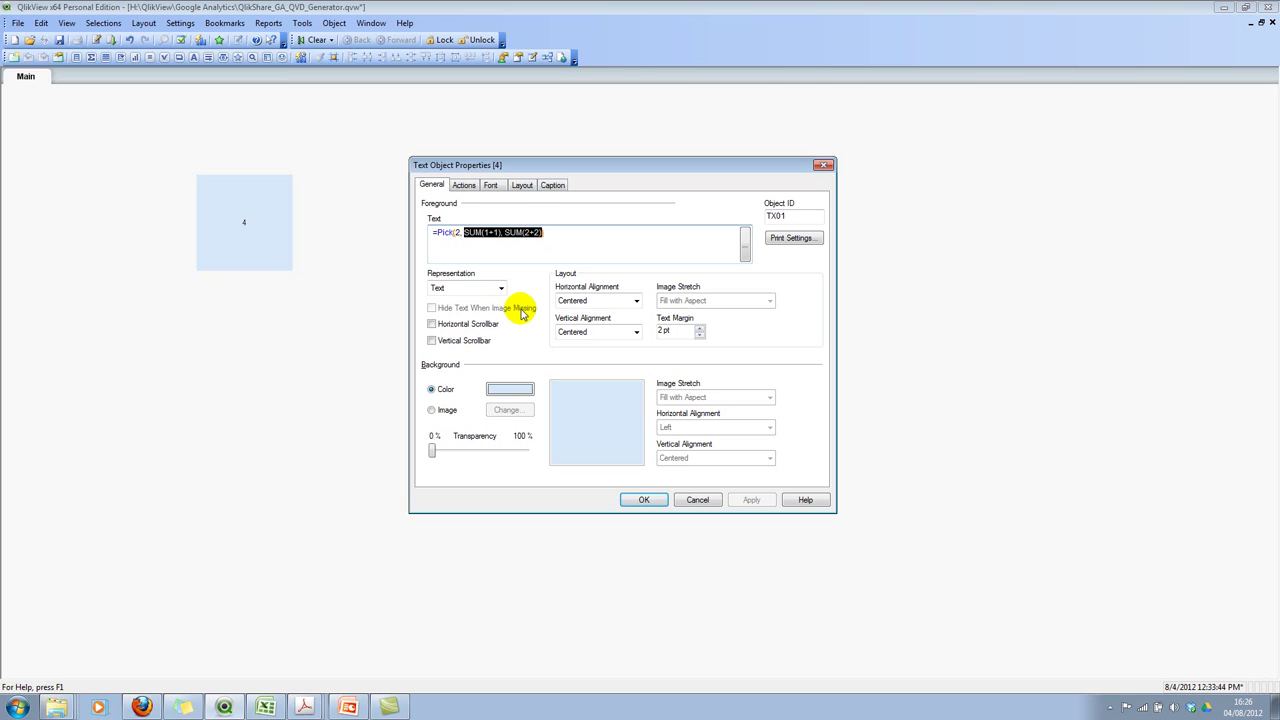
pyautogui.press('Delete')
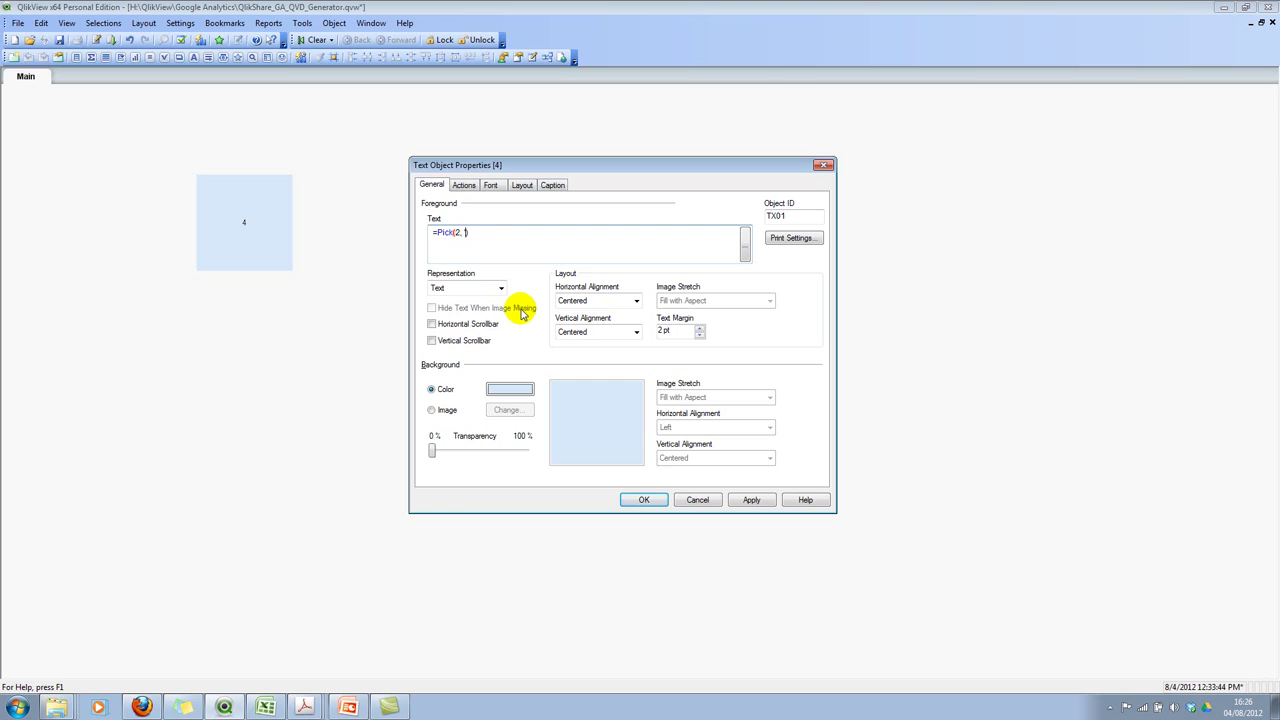
pyautogui.write("'c")
pyautogui.press('capslock')
pyautogui.press('BackSpace')
pyautogui.write('Country')
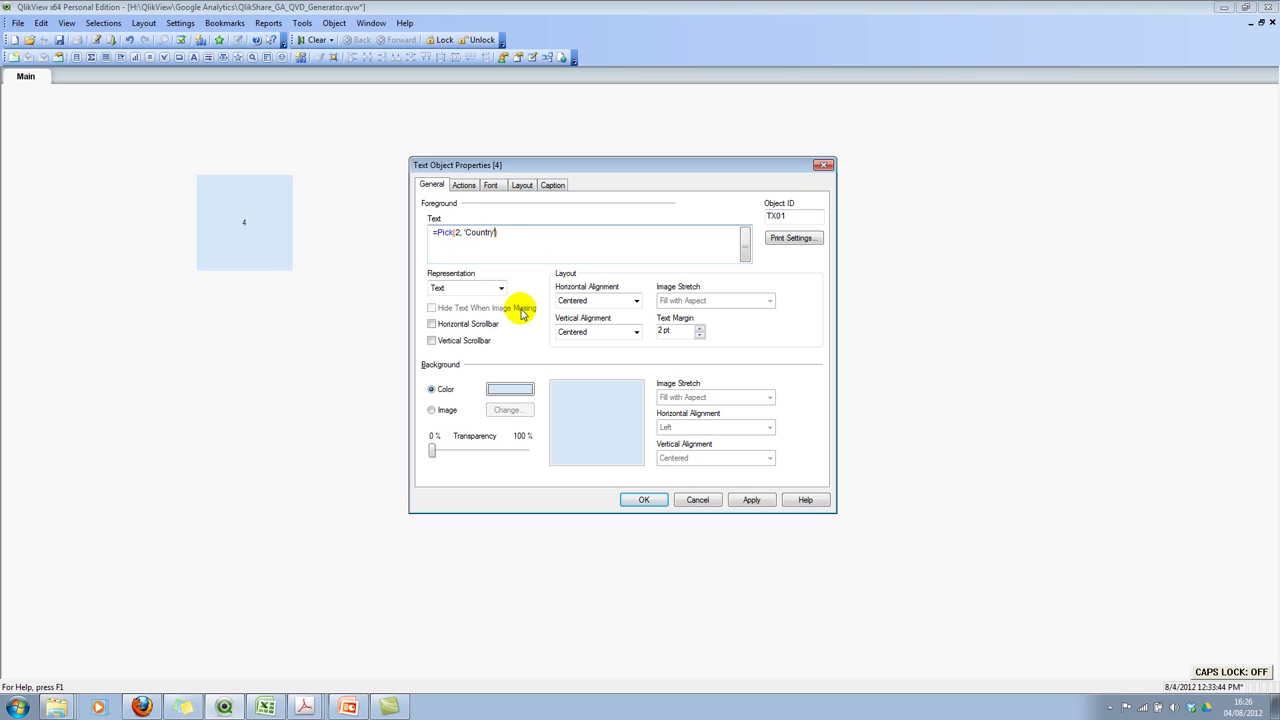
pyautogui.write("','Region',")
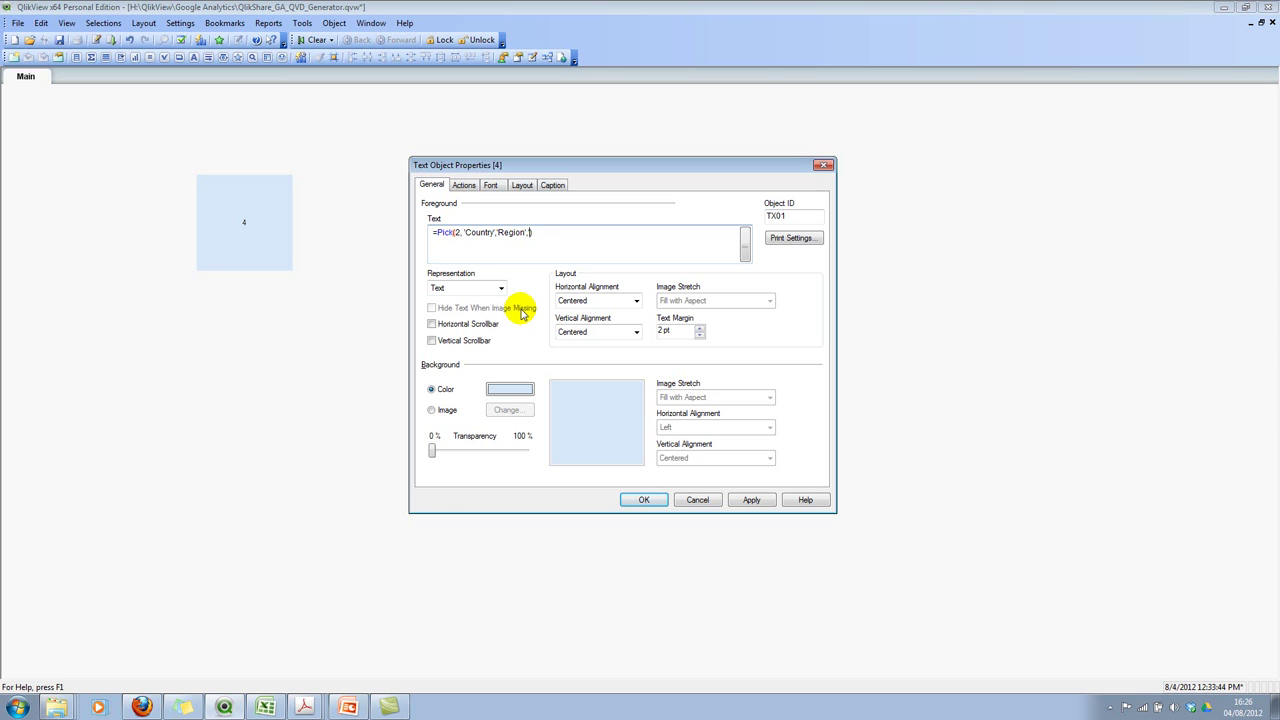
pyautogui.write("'XYZ'")
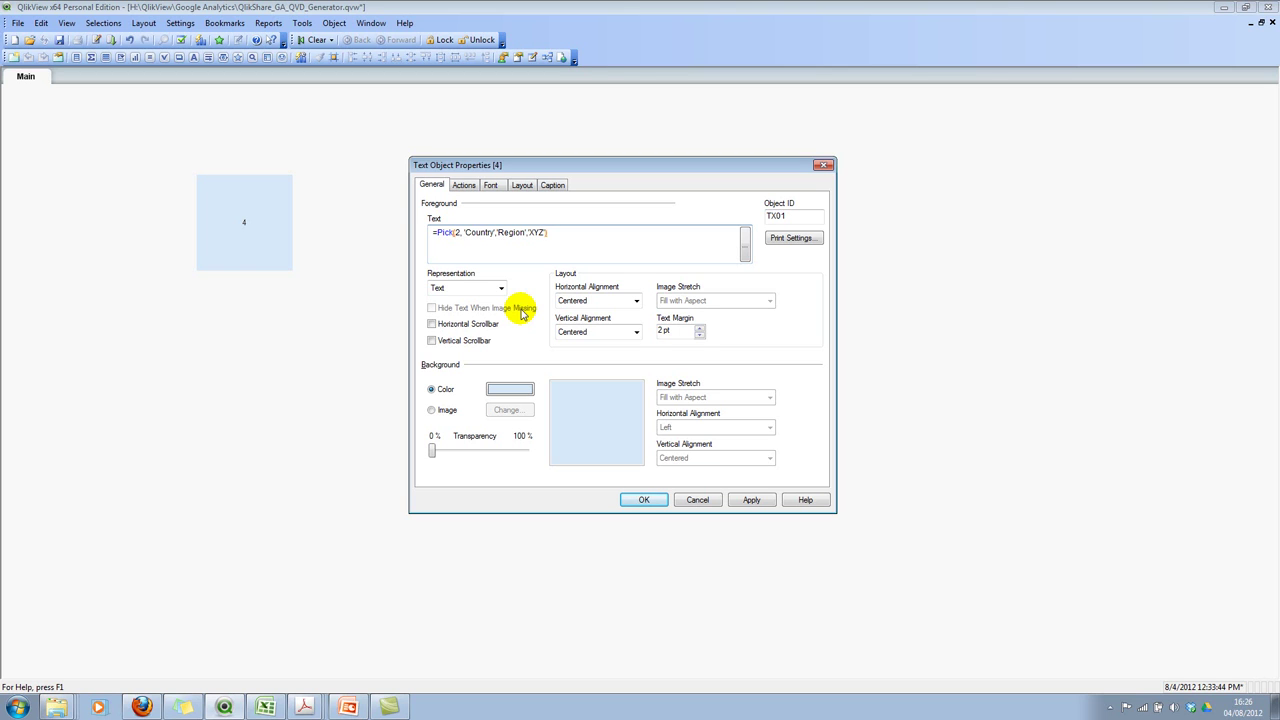
# Step: Apply the Pick expression so the object shows Region, then highlight the 'Country','Region','XYZ' list
pyautogui.click(745, 500)
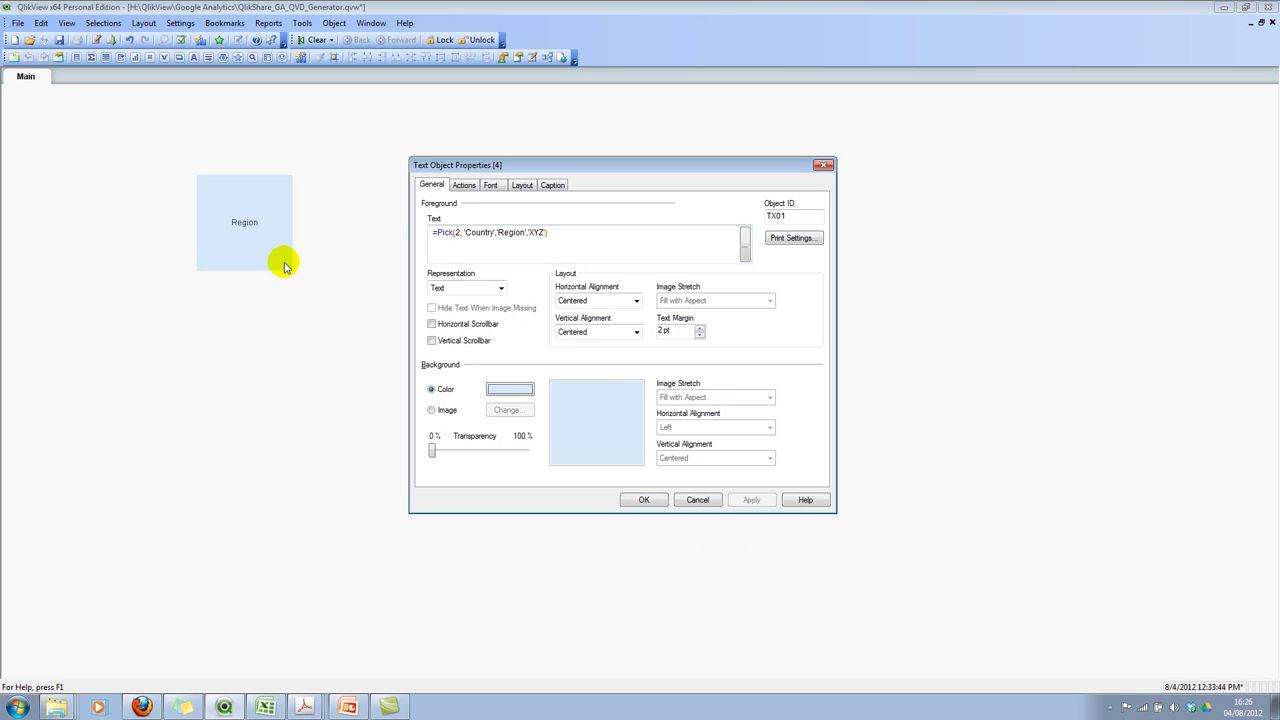
pyautogui.click(457, 232)
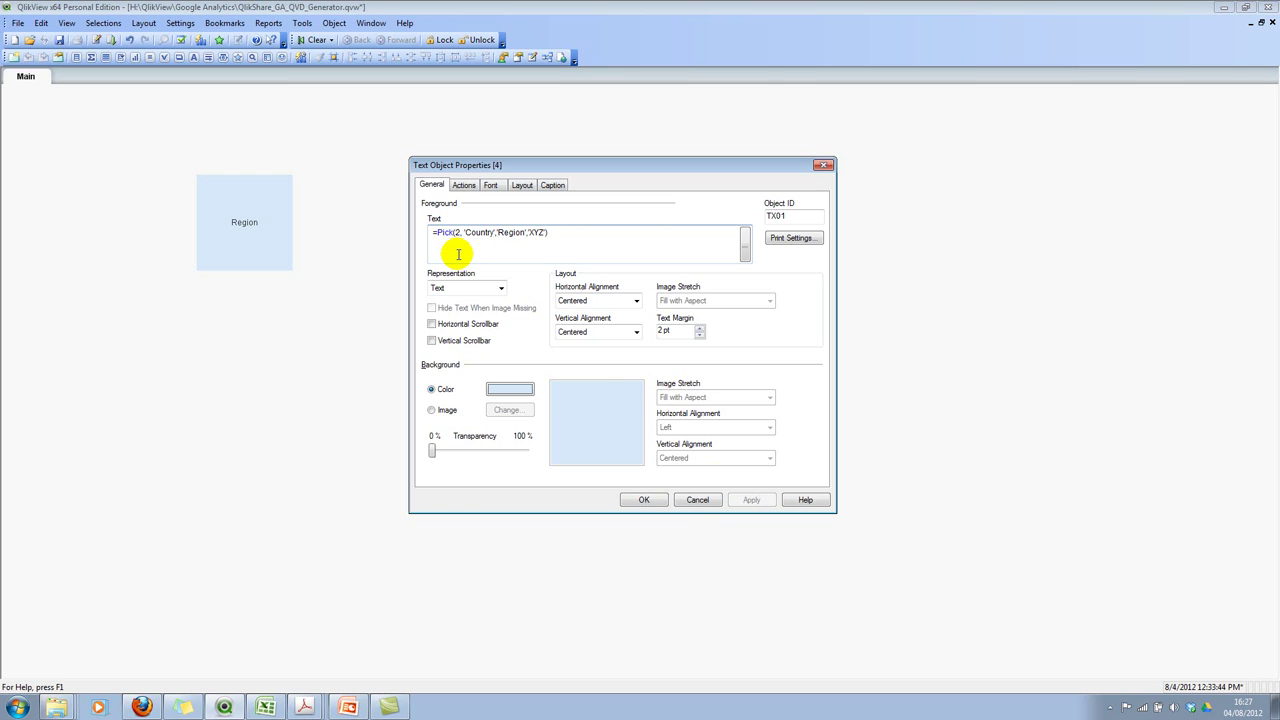
pyautogui.hotkey('shift', 'End')
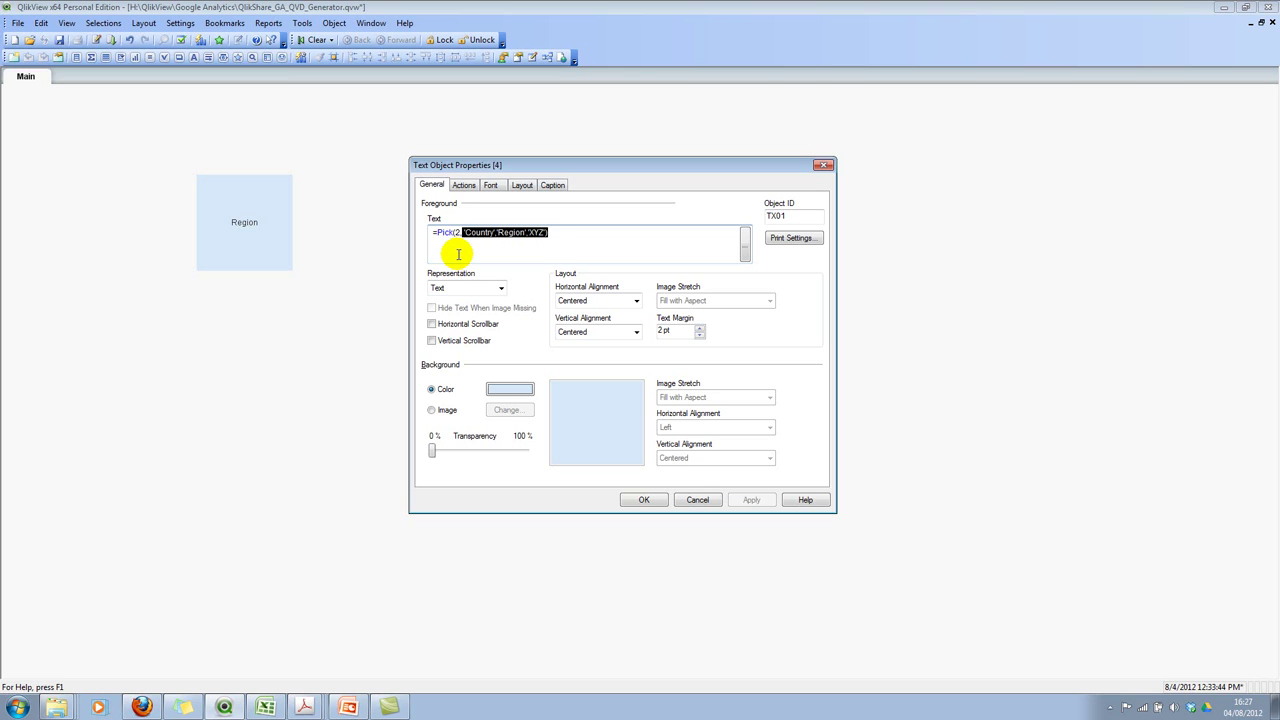
pyautogui.click(466, 240)
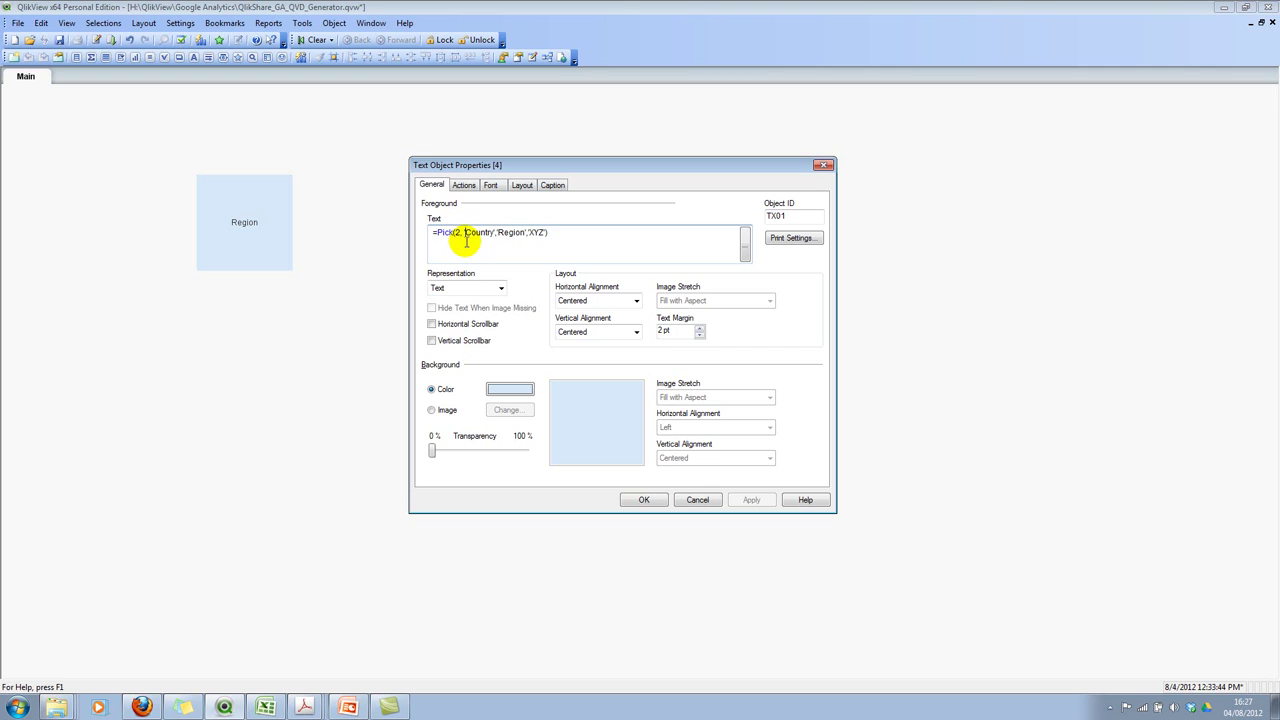
pyautogui.moveTo(463, 232); pyautogui.dragTo(548, 233)
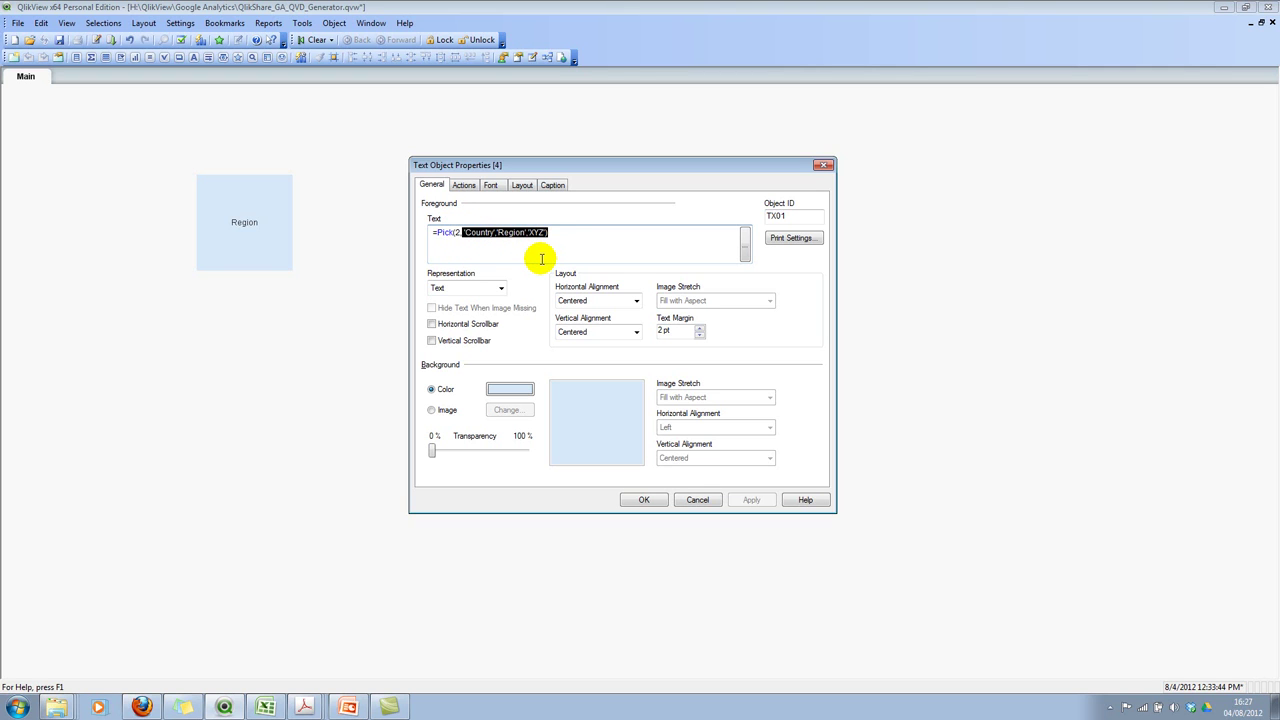